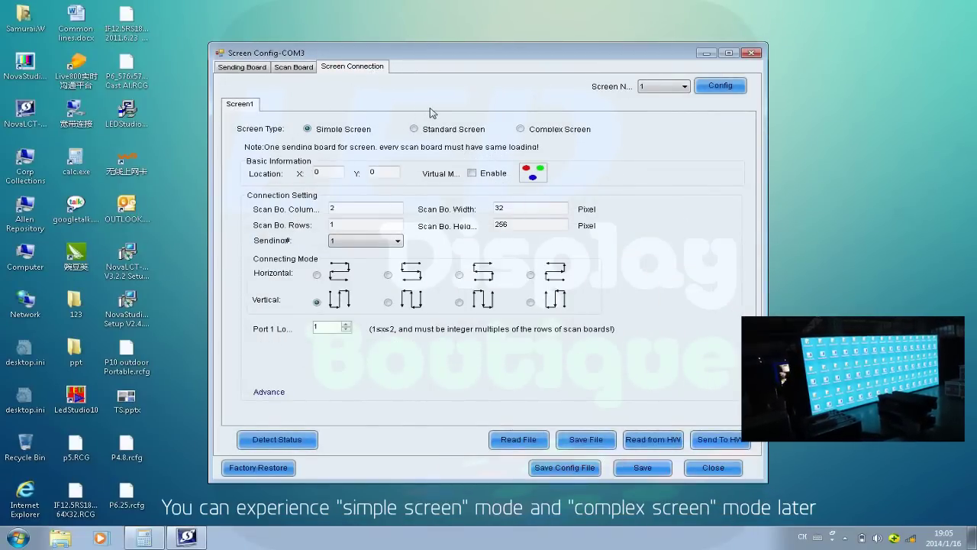
- Make Screen1 a Standard Screen with a 16-column by 3-row grid and reset all assignments
left_click(414, 129)
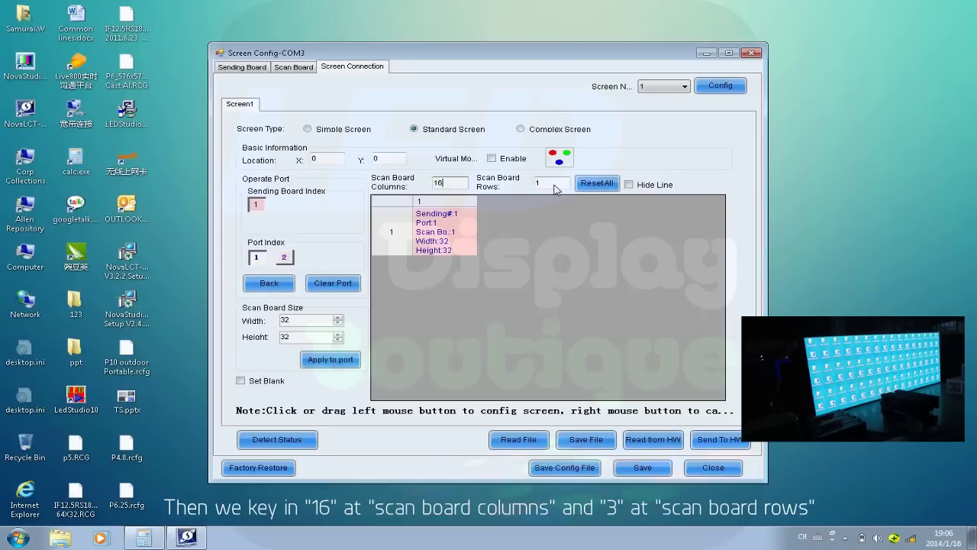
key("Tab")
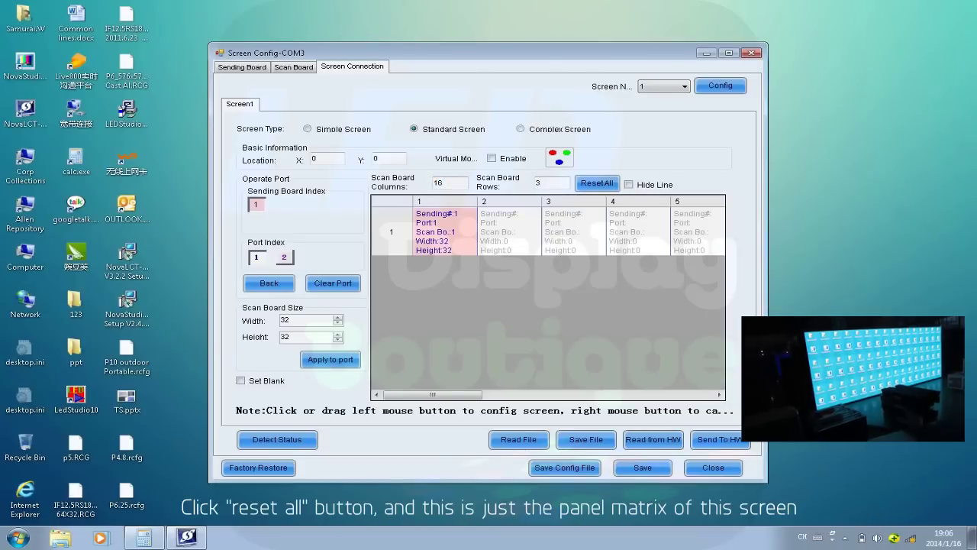
type("3")
key("Tab")
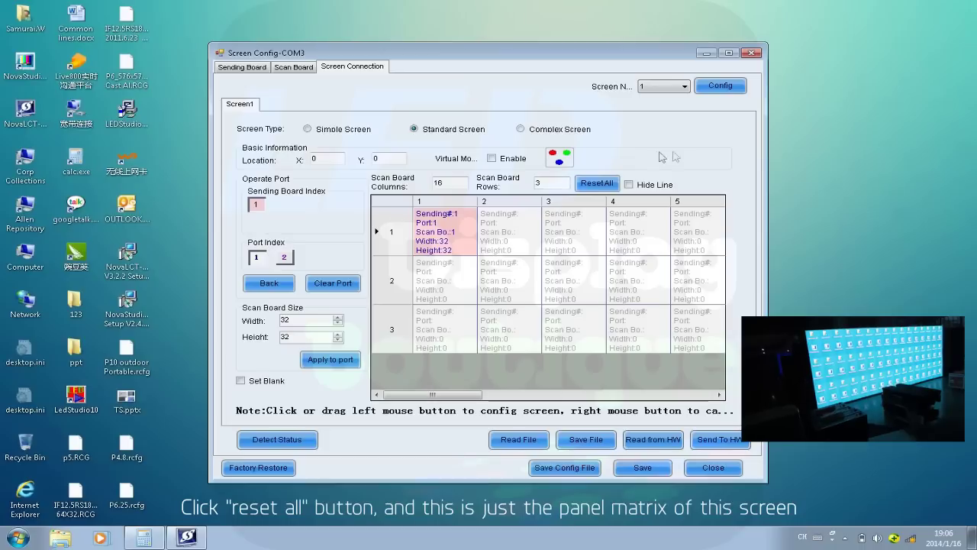
left_click(610, 184)
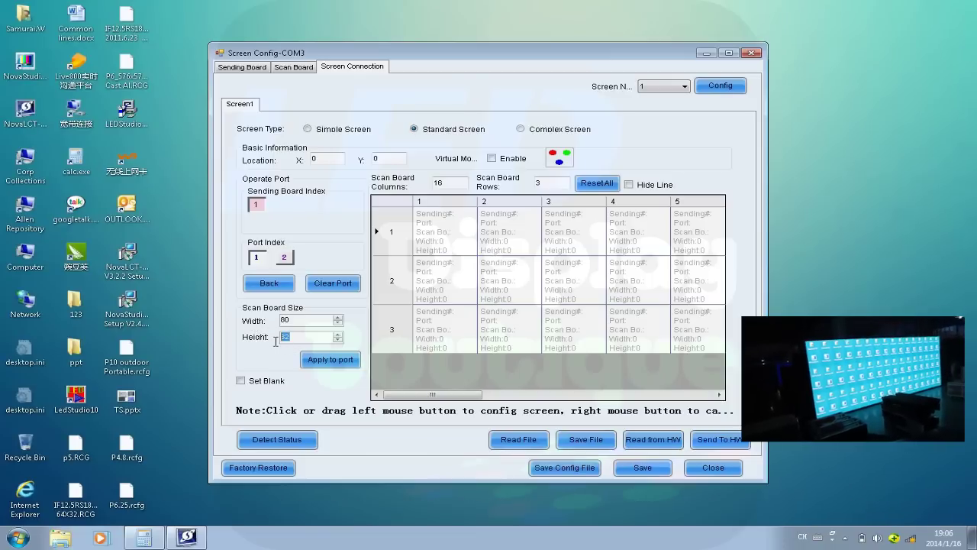
- Set the scan board height to 160, giving 80×160-pixel boards
type("60")
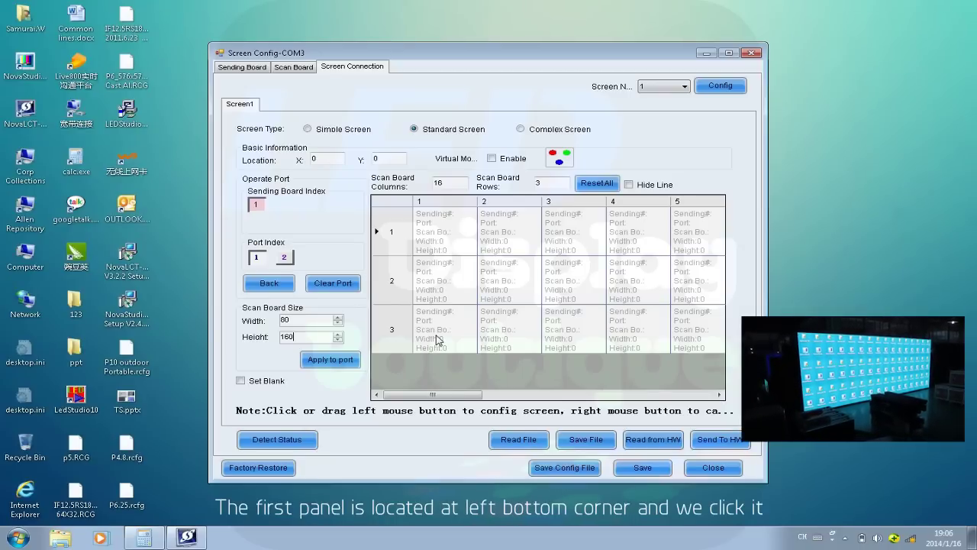
- Chain boards on card 1, port 1 from bottom-left: row 3 right, row 2 left, row 1 right
left_click(437, 340)
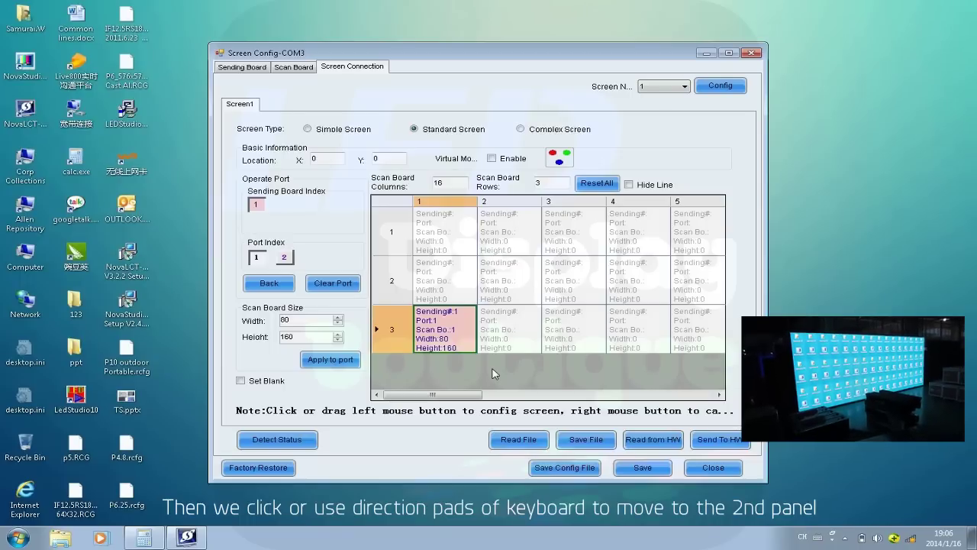
key("Right")
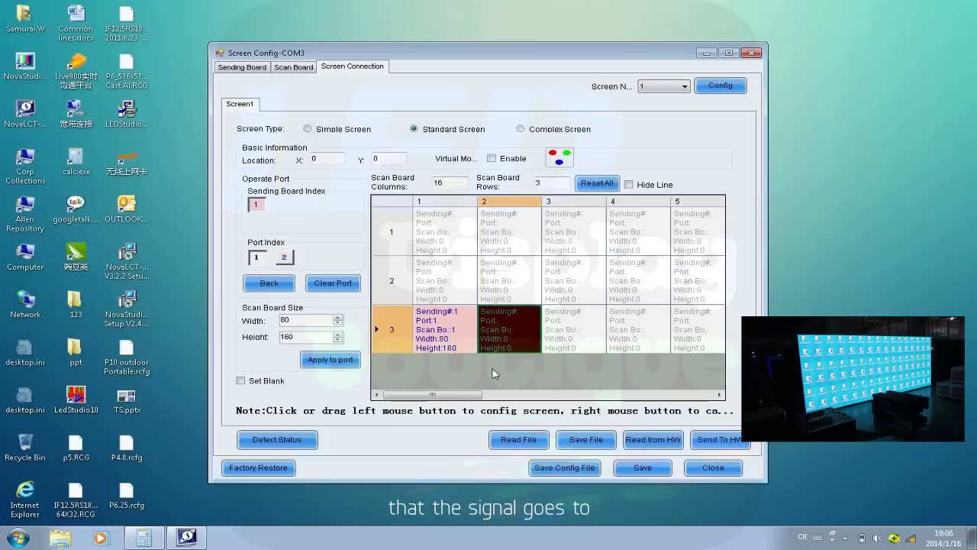
key("Right")
key("Right")
key("Right")
key("Right")
key("Right")
key("Right")
key("Right")
key("Right")
key("Right")
key("Right")
key("Right")
key("Right")
key("Right")
key("Right")
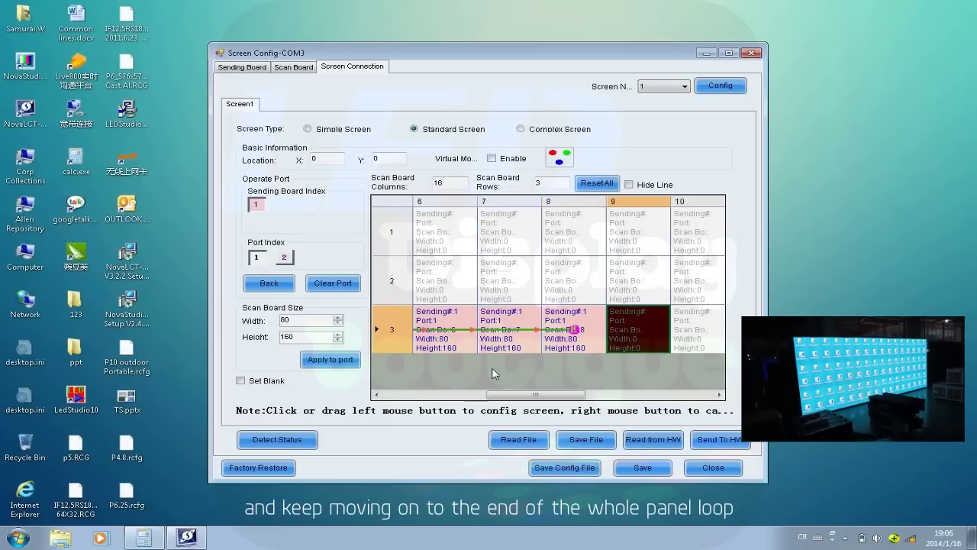
key("Up")
key("Left")
key("Left")
key("Left")
key("Left")
key("Left")
key("Left")
key("Left")
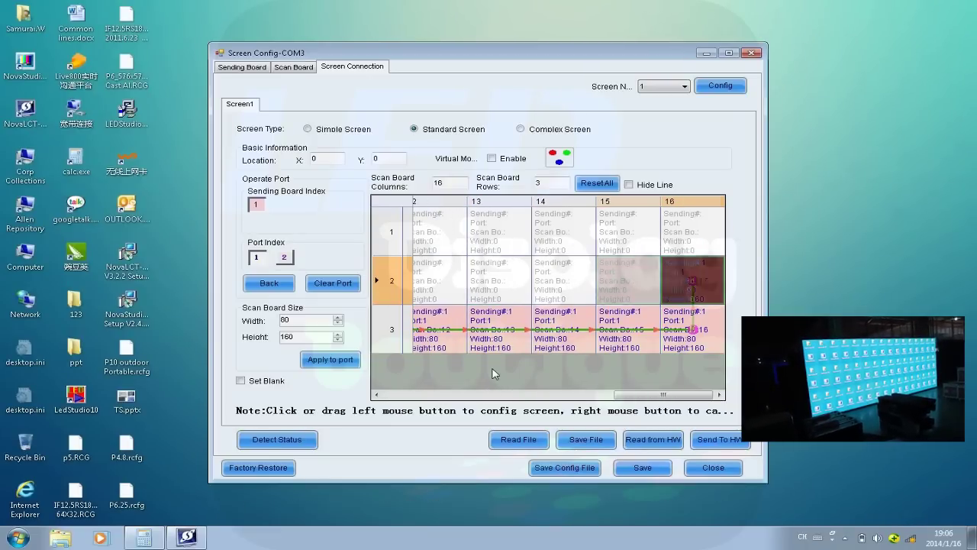
key("Left")
key("Left")
key("Left")
key("Left")
key("Left")
key("Left")
key("Left")
key("Left")
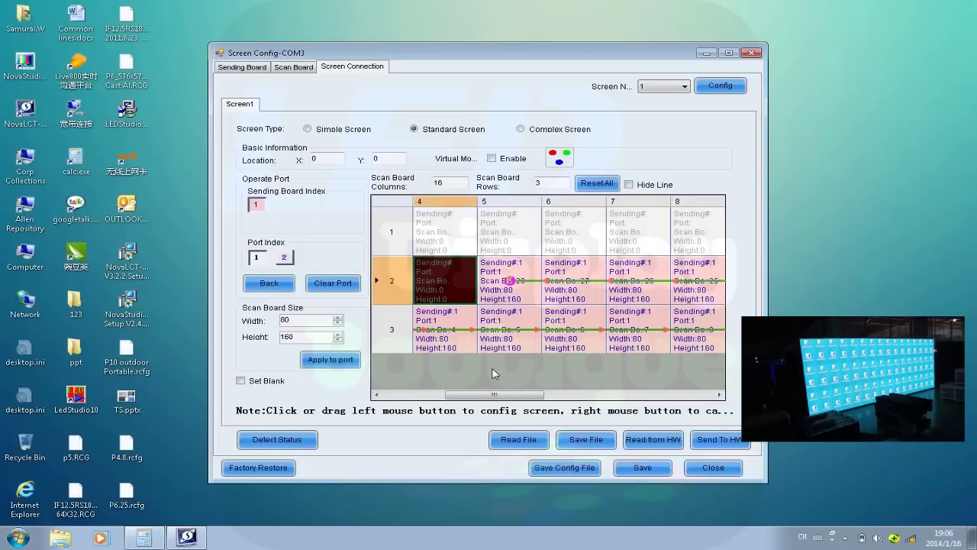
key("Up")
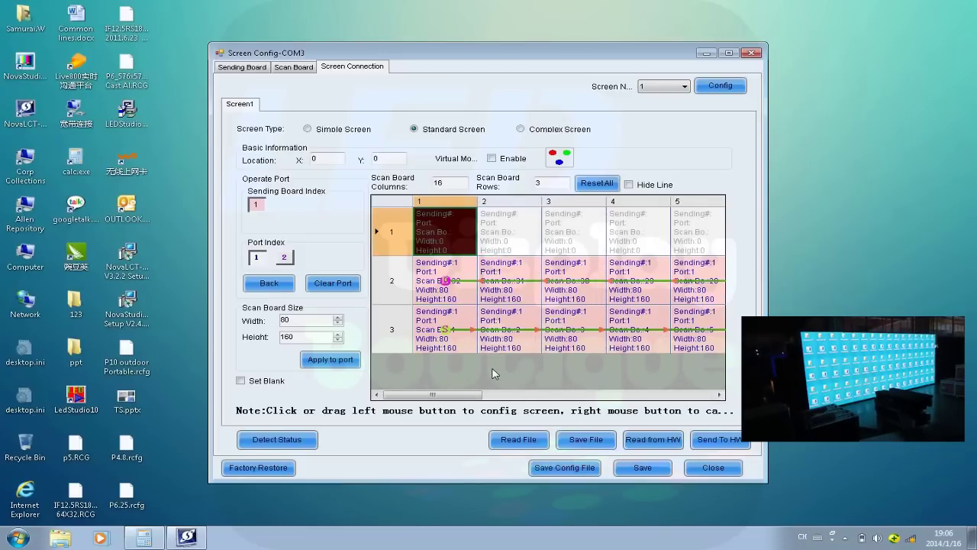
key("Right")
key("Right")
key("Right")
key("Right")
key("Right")
key("Right")
key("Right")
key("Right")
key("Right")
key("Right")
key("Right")
key("Right")
key("Right")
key("Right")
key("Right")
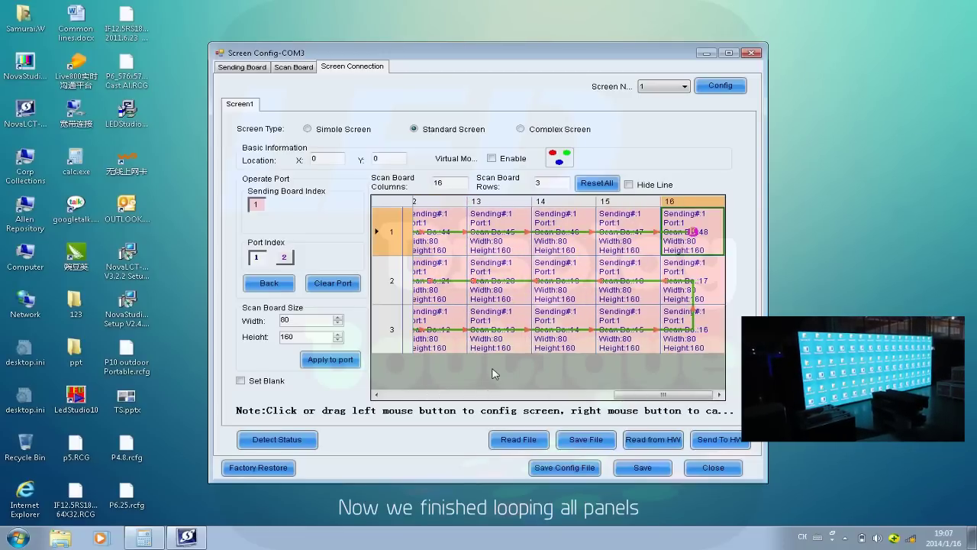
- Send the finished screen configuration to the LED hardware
left_click(717, 440)
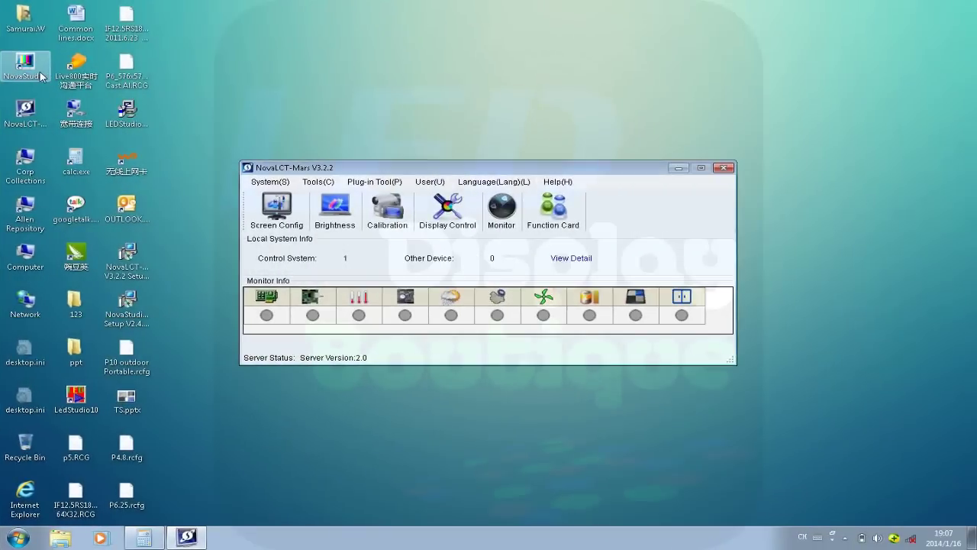
- Launch NovaStudio2012 from its desktop shortcut
double_click(25, 68)
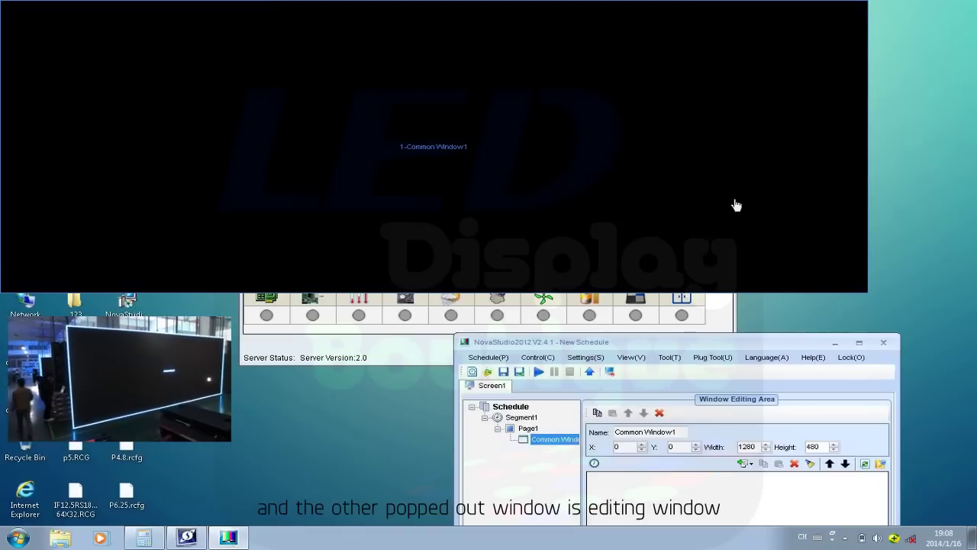
- Review Screen1's display setting (start 0,0, size 1280×480) and confirm it
left_click_drag(612, 343, 581, 309)
left_click(553, 321)
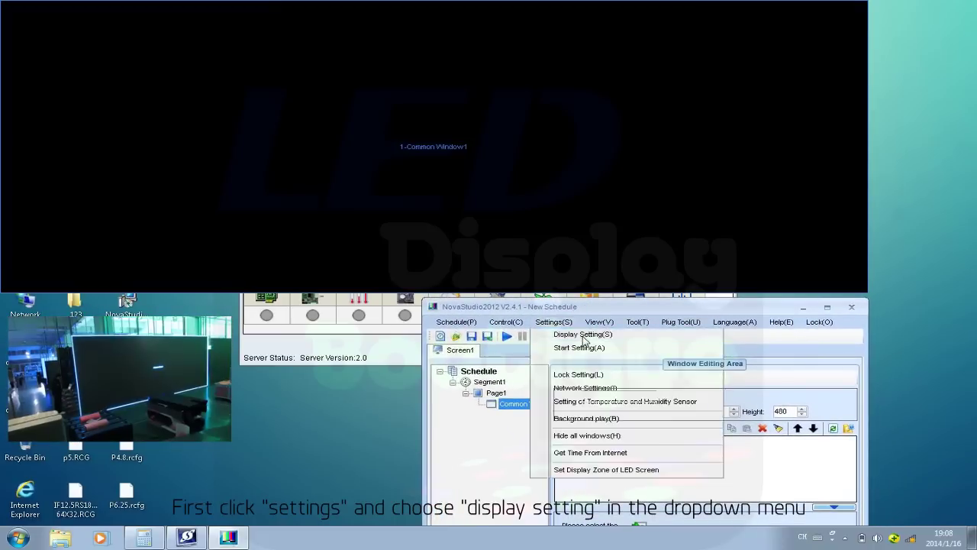
left_click(583, 332)
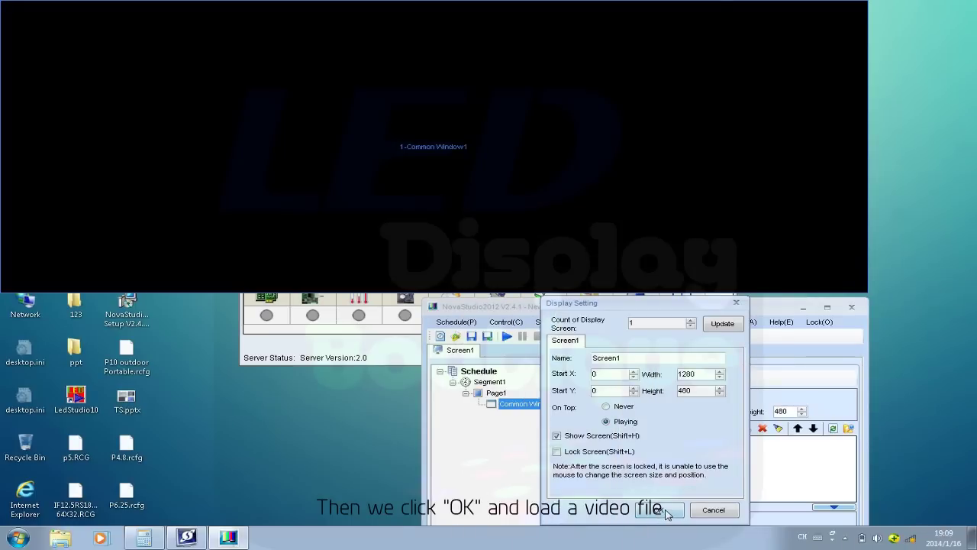
left_click(664, 513)
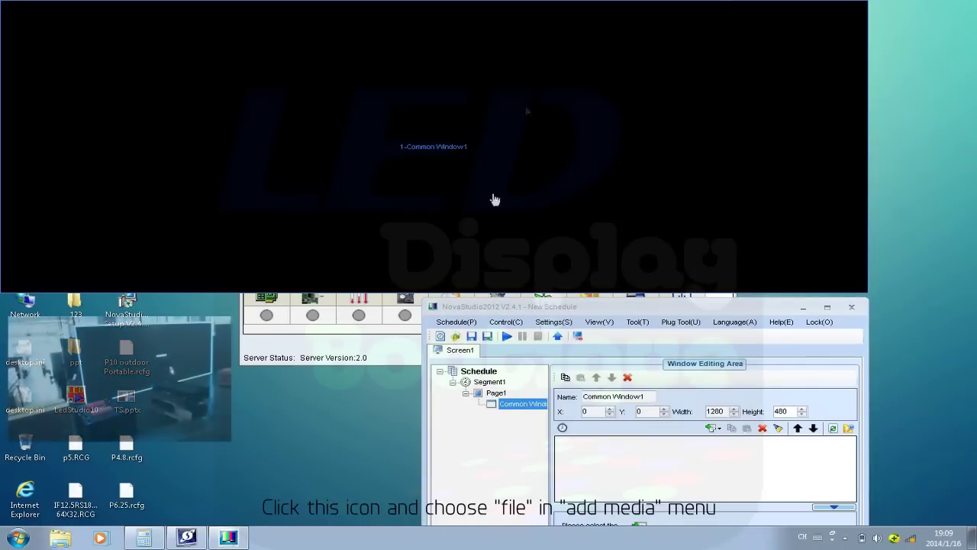
- Add the SAMSUNG Fashion Culture Full HD video from Demo Video Clips to Common Window1
left_click(714, 428)
mouse_move(746, 445)
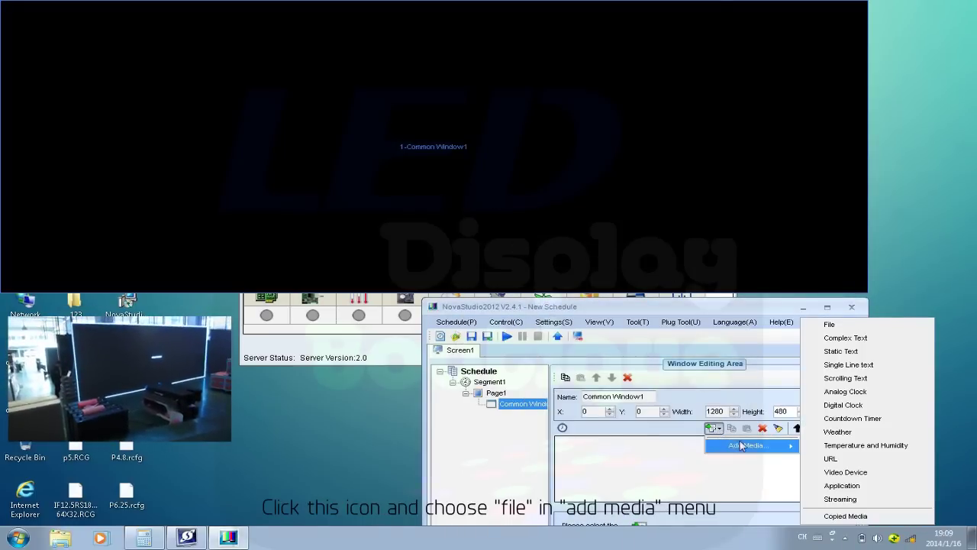
left_click(831, 324)
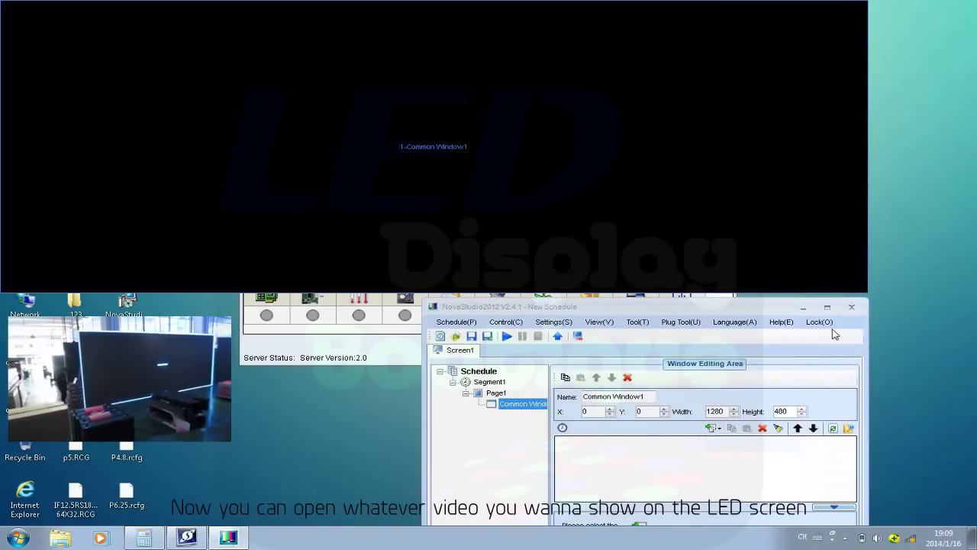
left_click(752, 321)
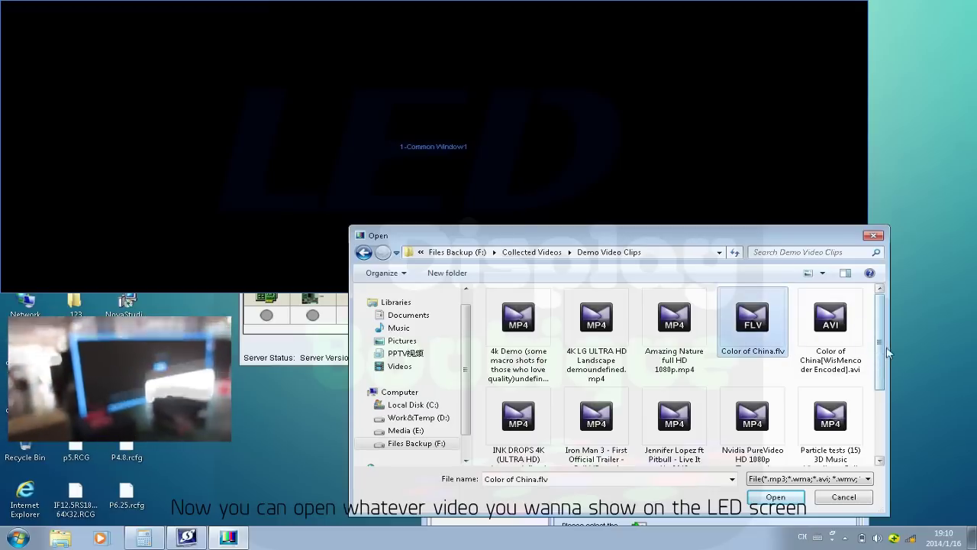
scroll(879, 338, "down", 3)
left_click(597, 413)
left_click(773, 498)
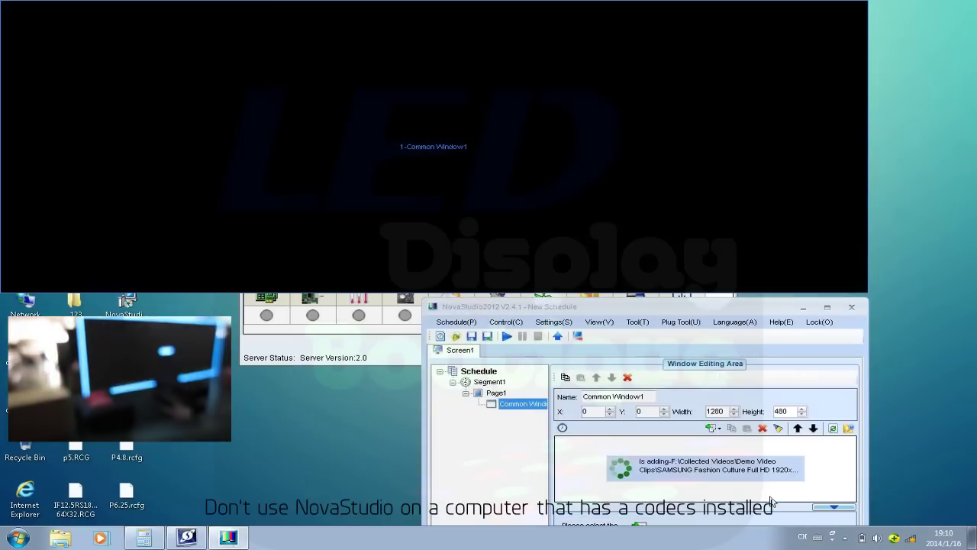